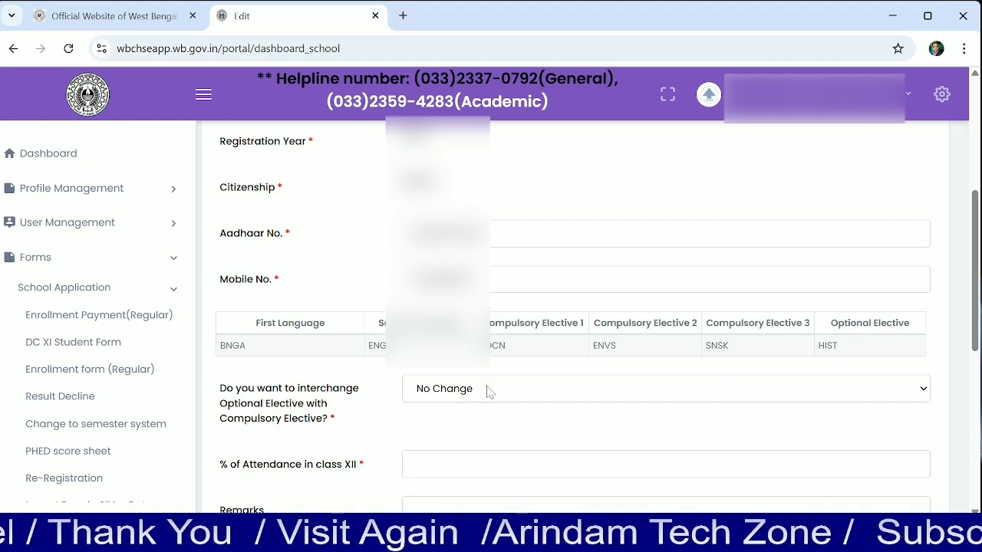
Step: Try Elective Subject Change for the optional elective interchange question and return the choice to No Change
click(489, 391)
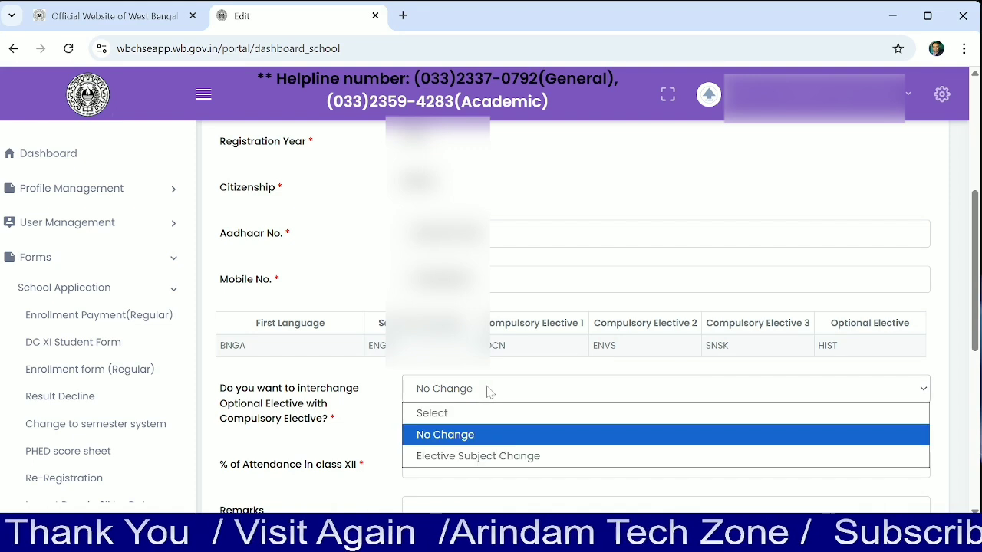
click(465, 457)
scroll(473, 312, down, 3)
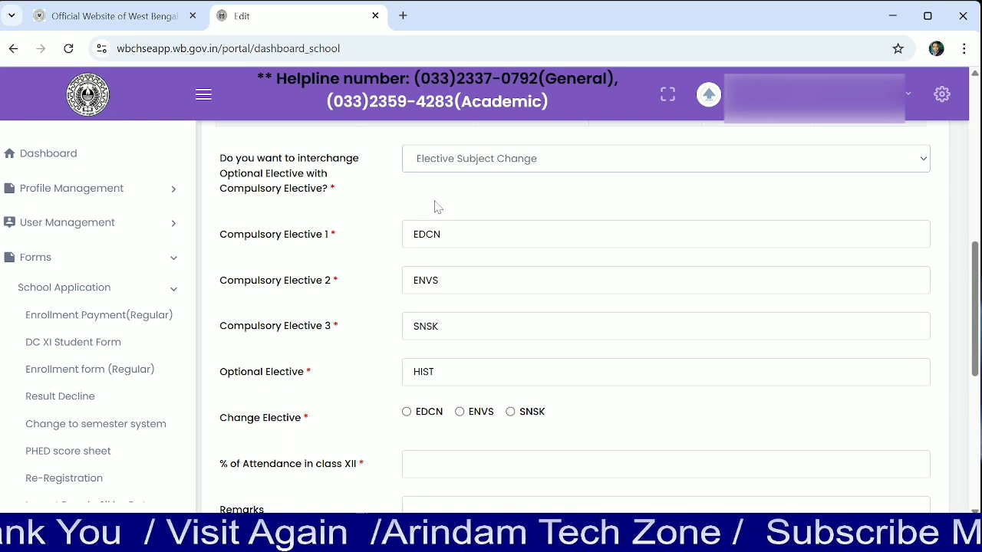
click(585, 167)
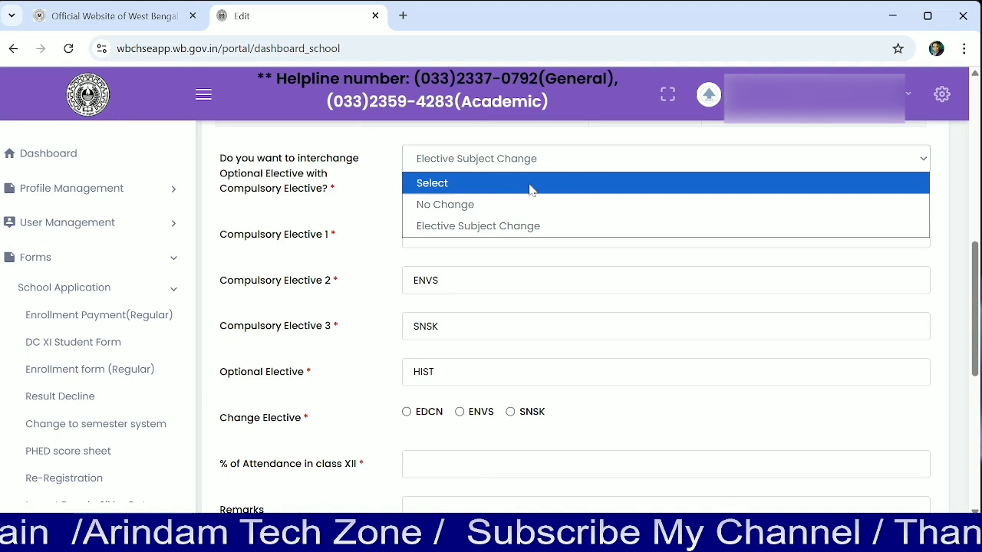
click(477, 206)
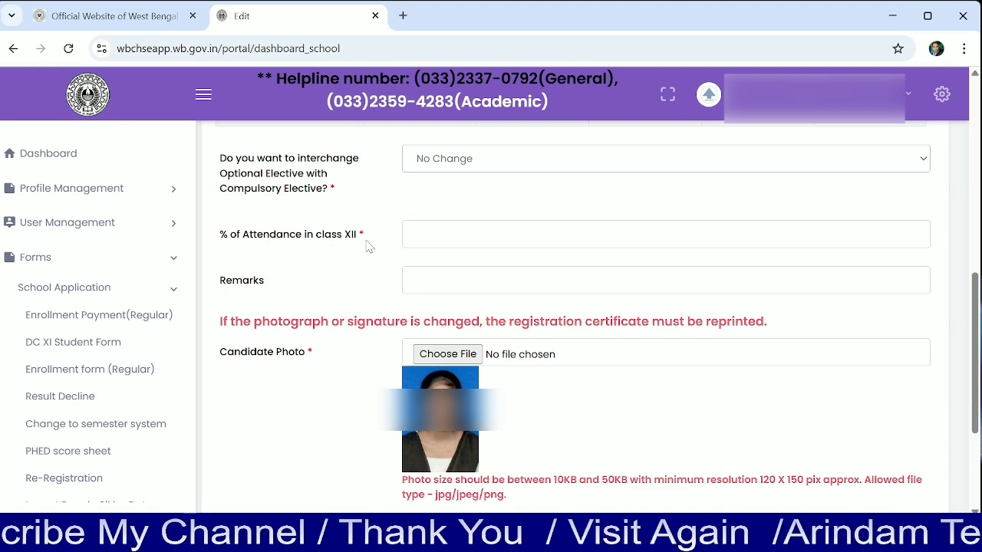
Step: Enter 76 as the class XII attendance percentage, leave the remarks blank, and save the student's enrollment form
click(418, 234)
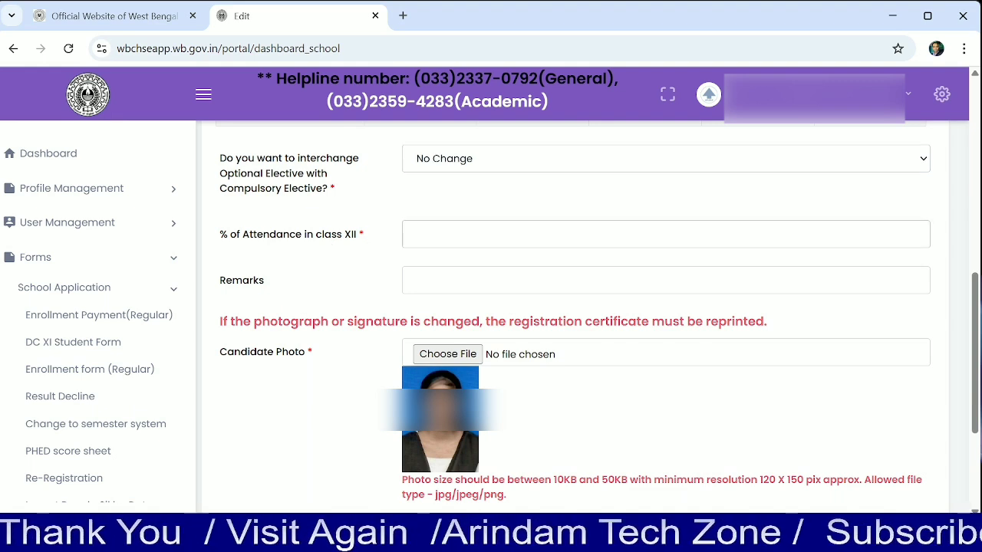
text(76)
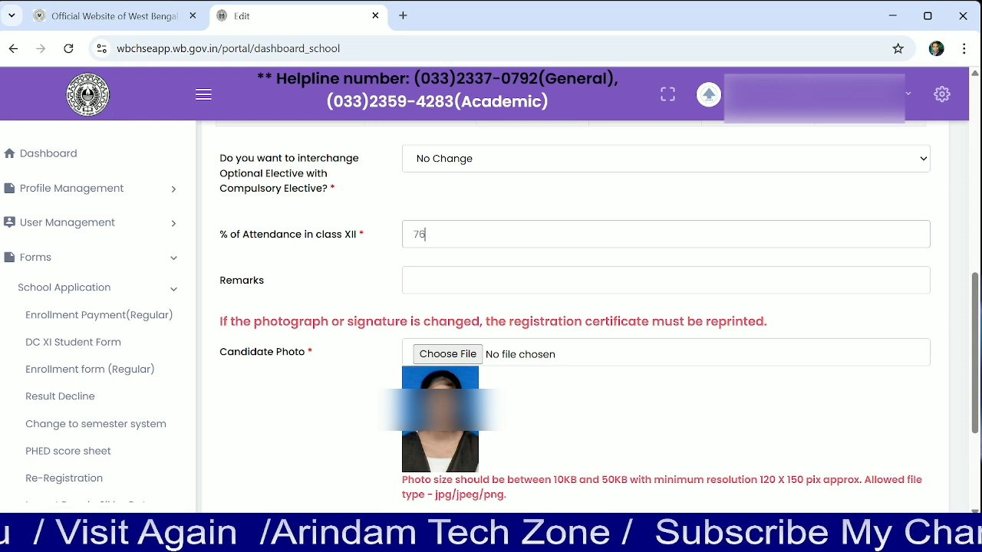
key(Tab)
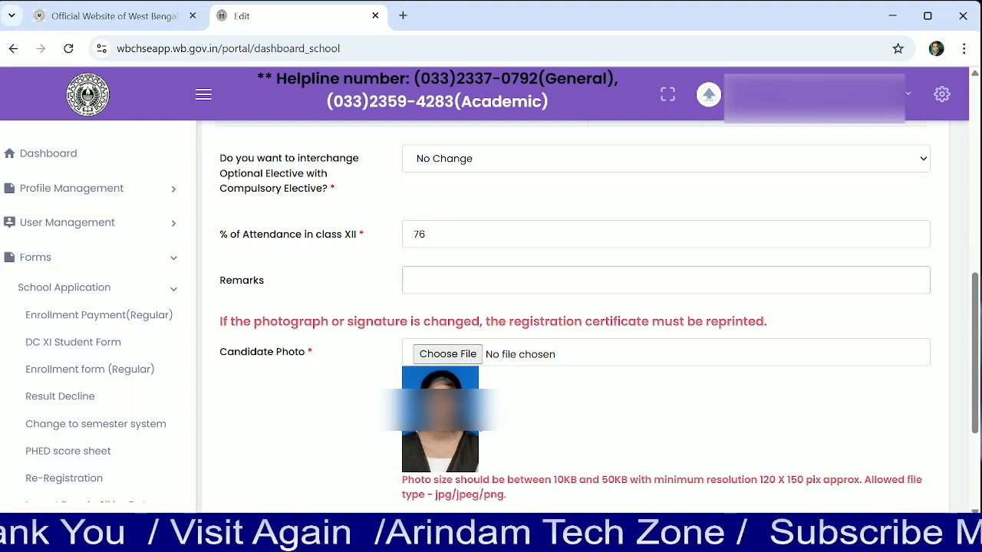
scroll(576, 307, down, 3)
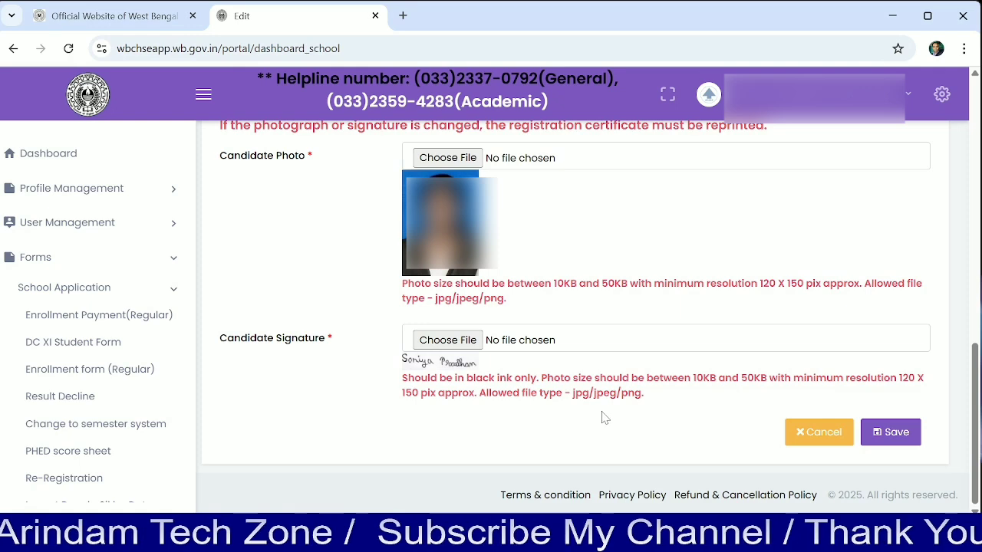
click(888, 432)
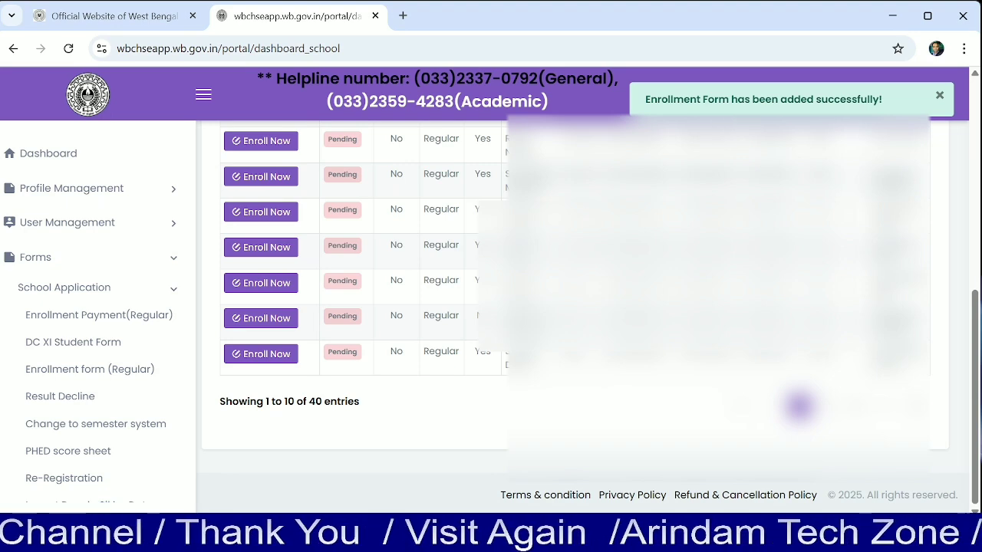
Step: Open the Create Challan form from Enrollment Payment (Regular) for session 2025-2026
scroll(345, 253, up, 3)
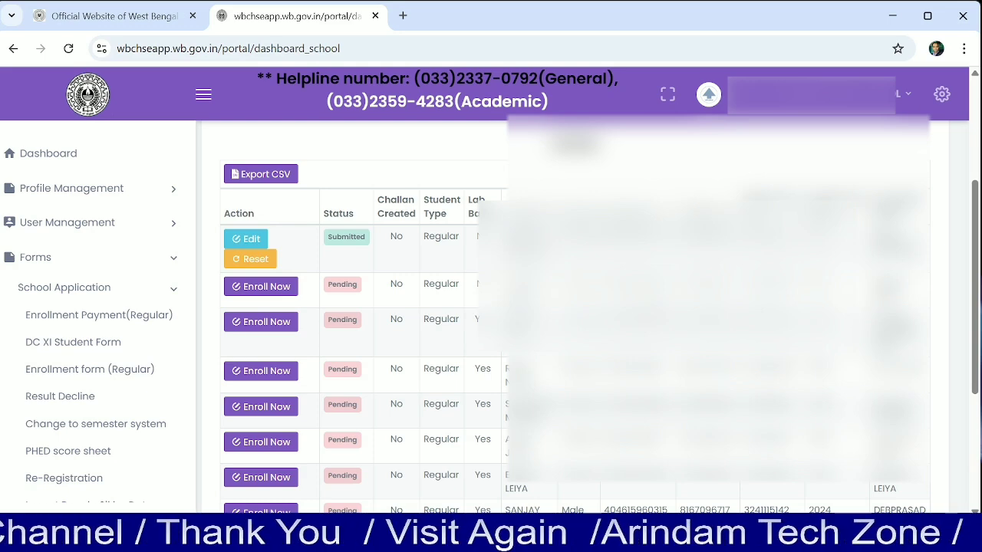
click(286, 322)
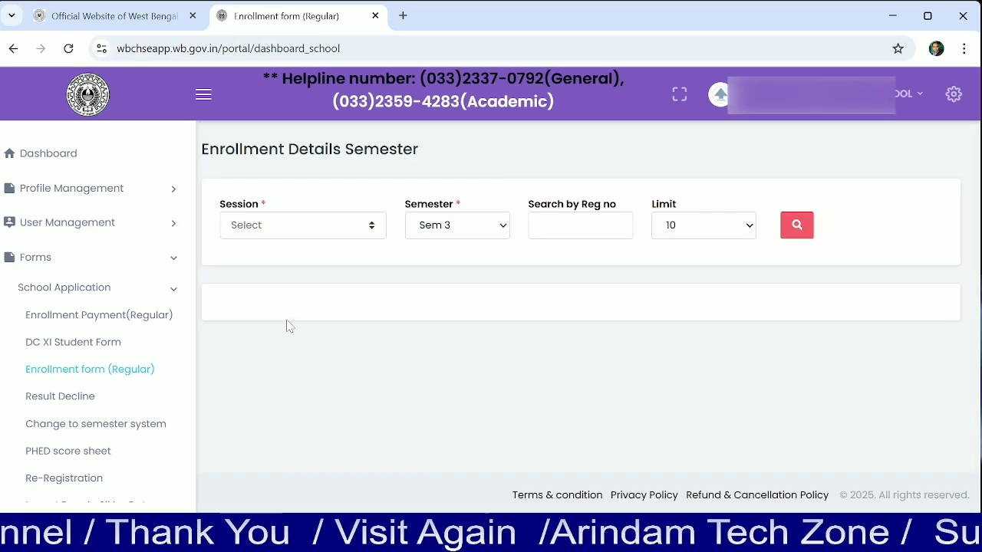
click(96, 322)
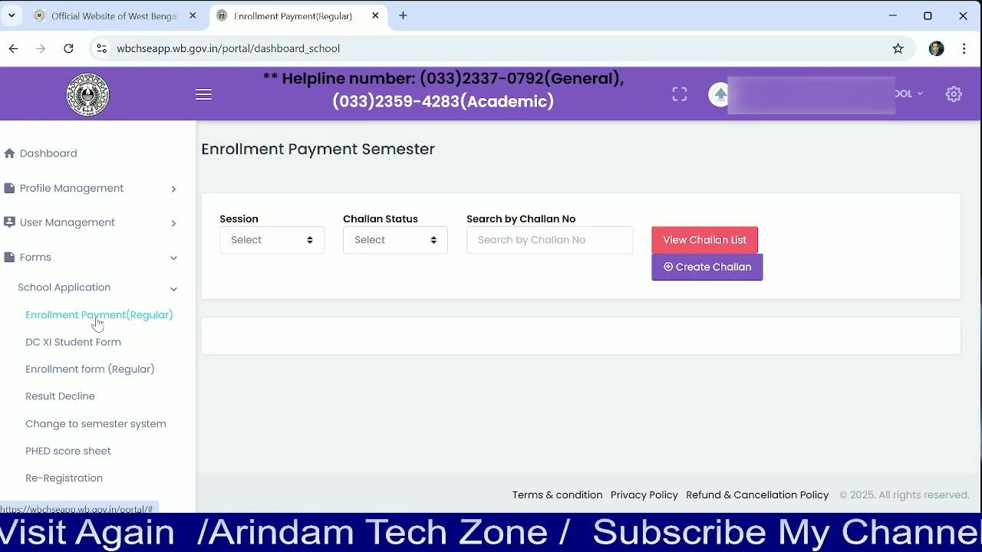
click(234, 240)
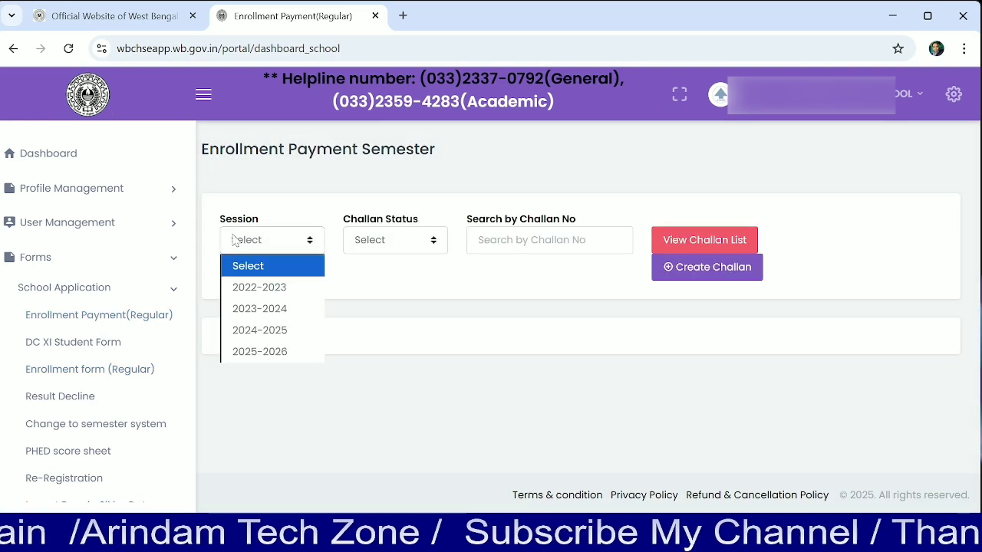
click(243, 357)
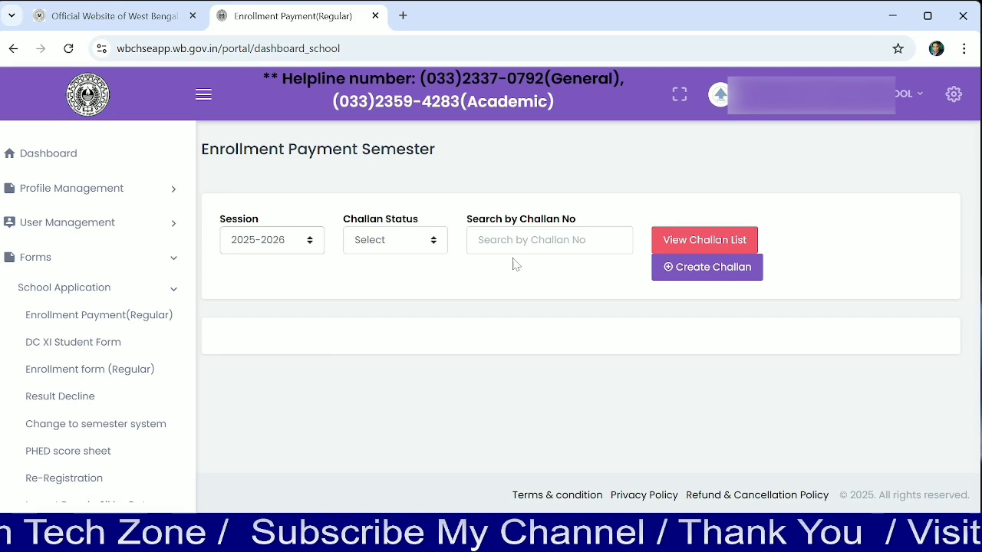
click(701, 274)
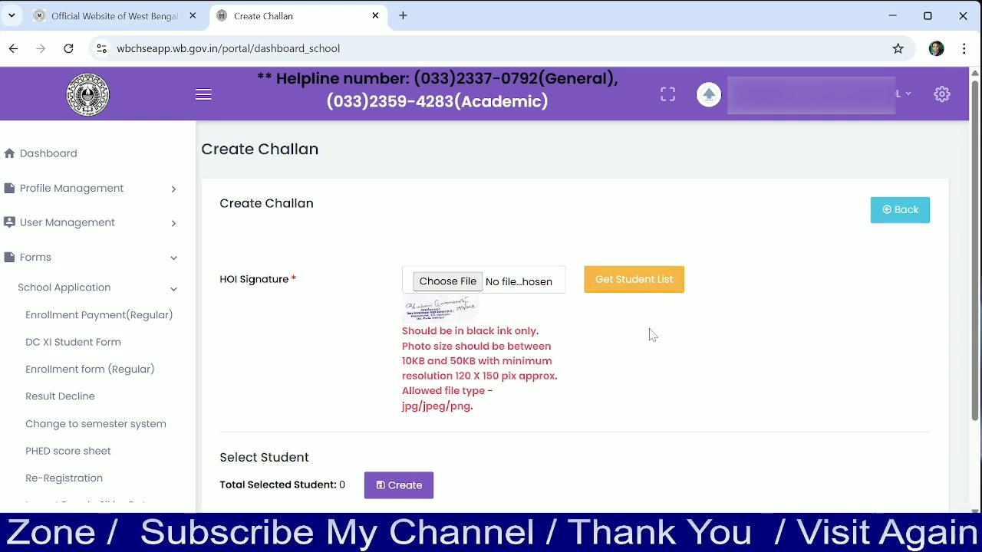
Step: Review the HOI signature and student selection sections of the challan form and return to the payment page
scroll(650, 335, down, 1)
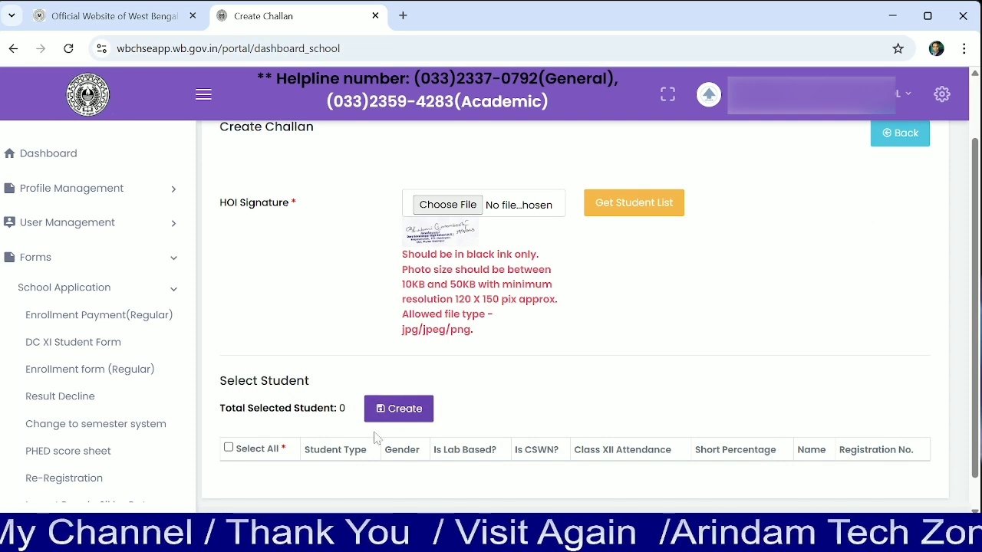
scroll(377, 439, up, 1)
click(879, 213)
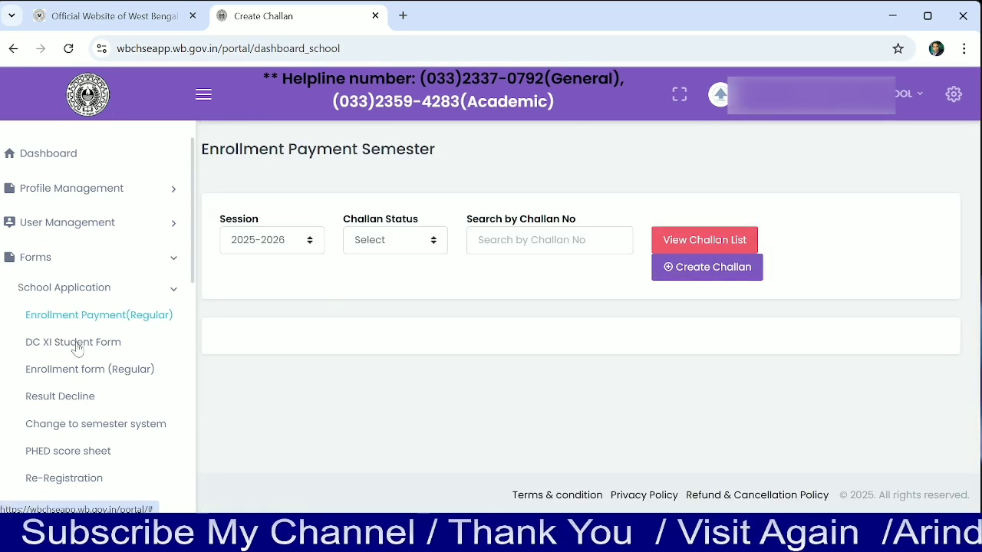
Step: List the Continuing students for session 2025-2026 in the Enrollment Form section
scroll(85, 382, down, 5)
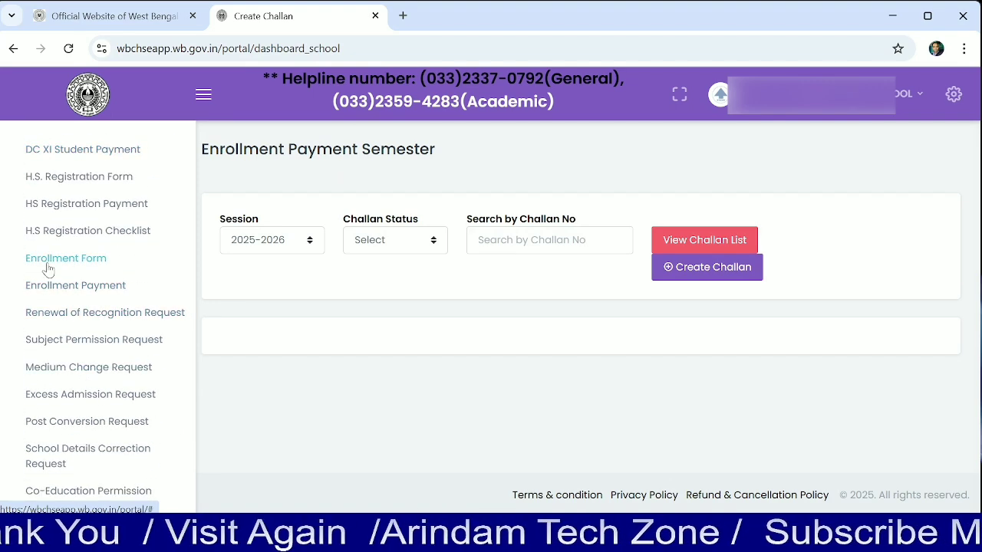
click(50, 261)
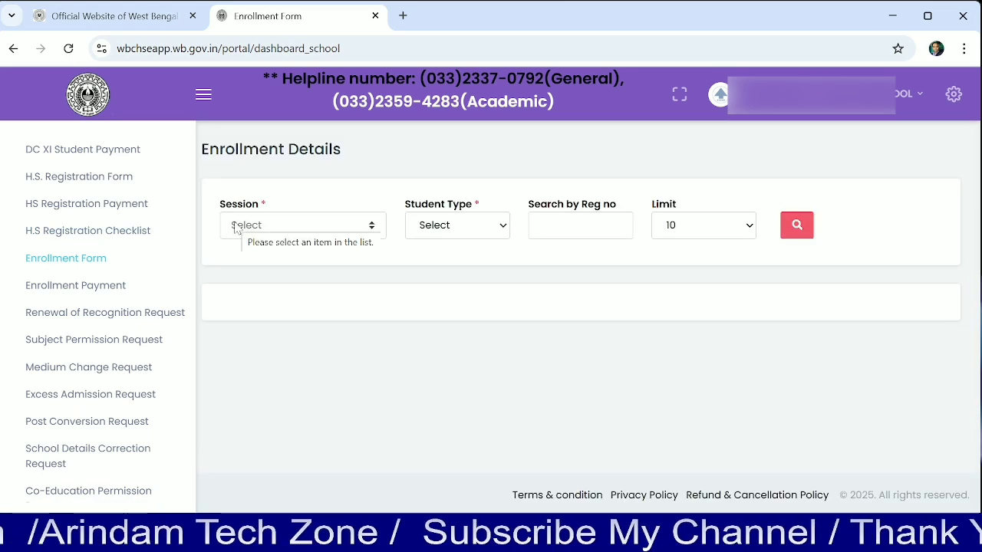
click(367, 228)
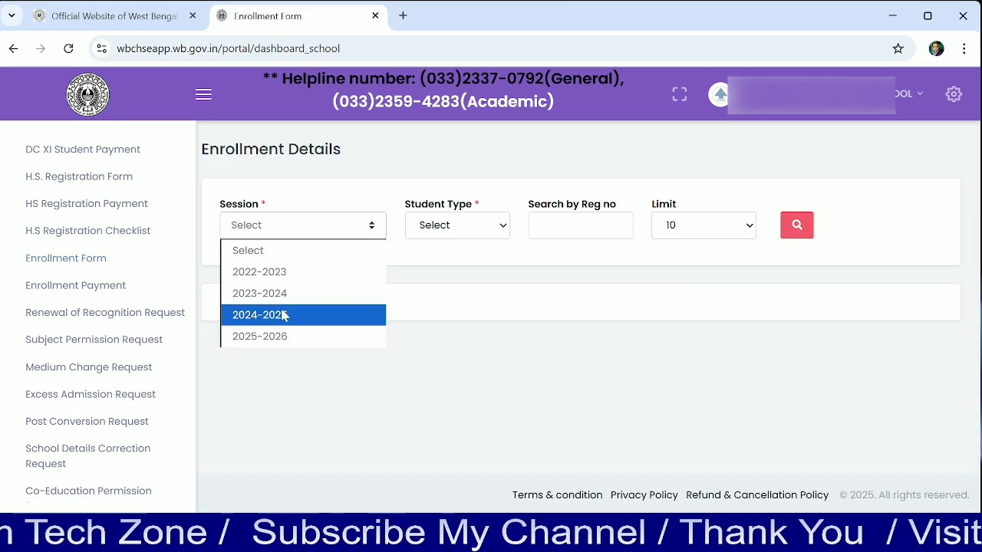
click(257, 344)
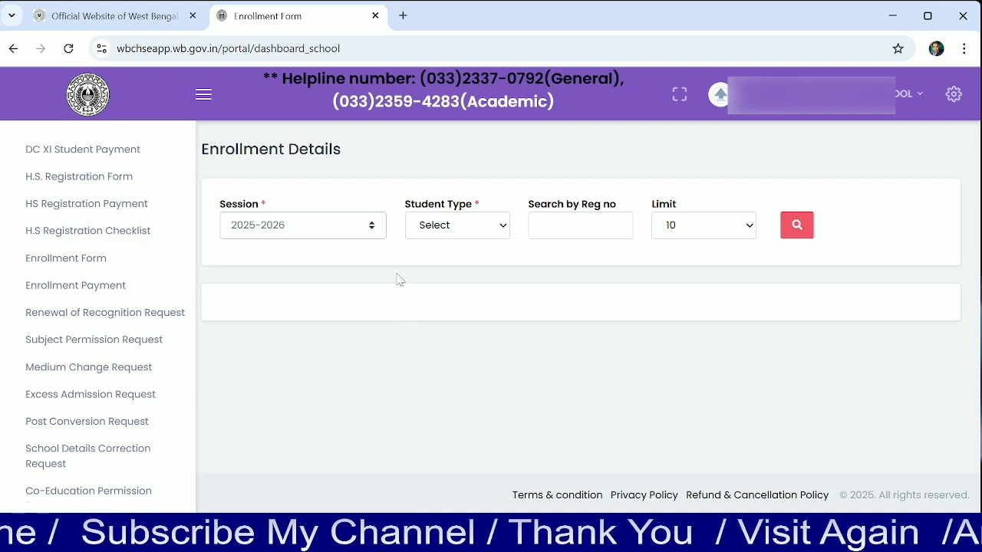
click(461, 228)
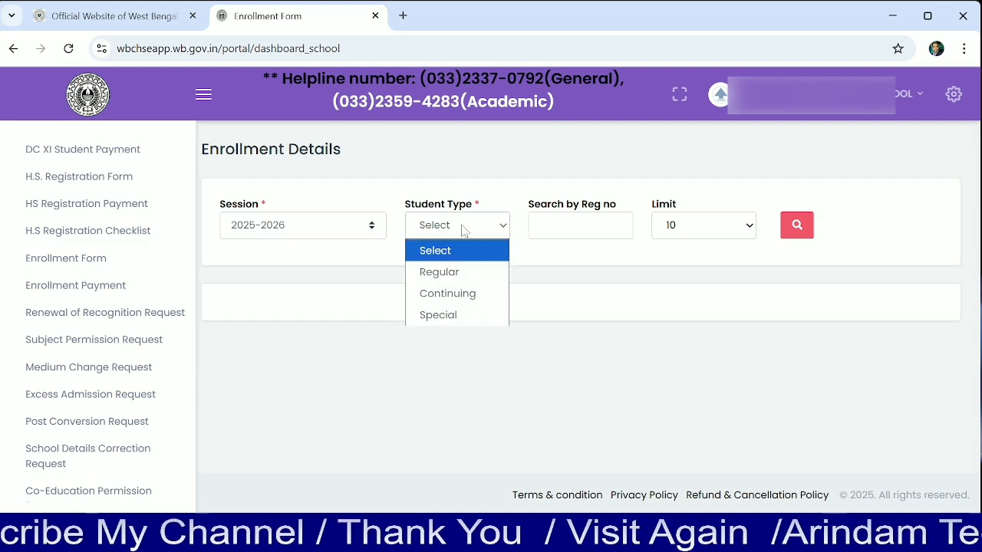
click(456, 294)
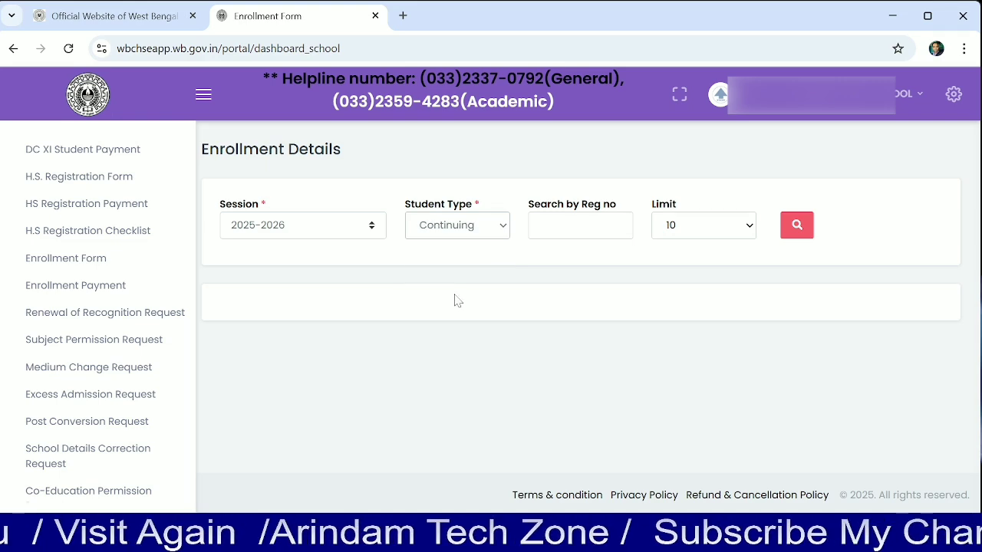
click(785, 230)
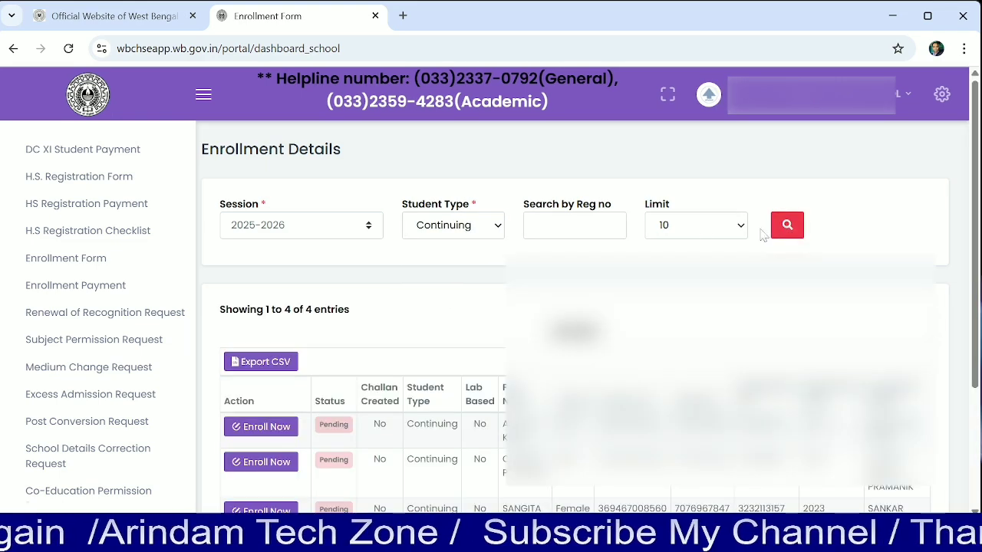
Step: Review the first Continuing student's enrollment form, including the remarks, photo and signature fields, and return to the student list
scroll(783, 234, down, 2)
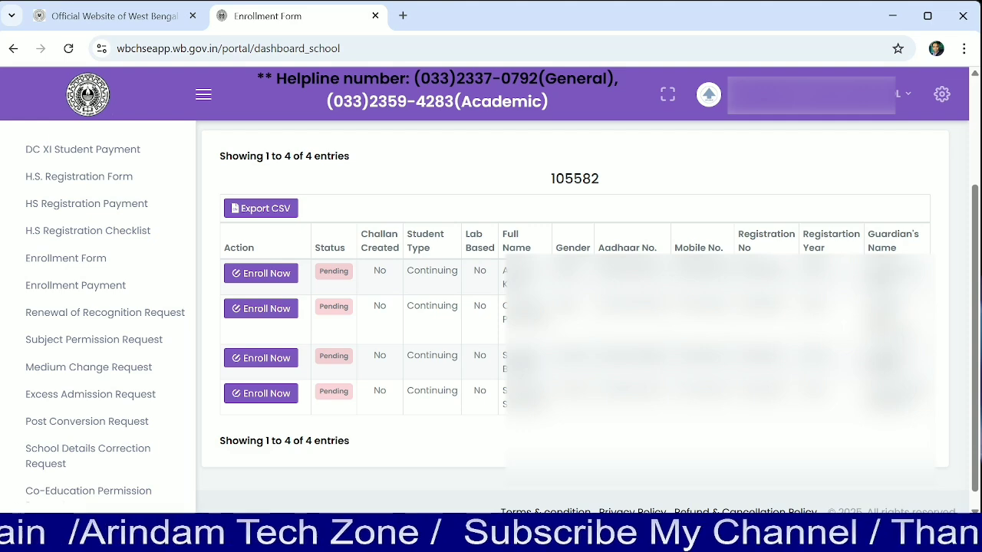
click(239, 280)
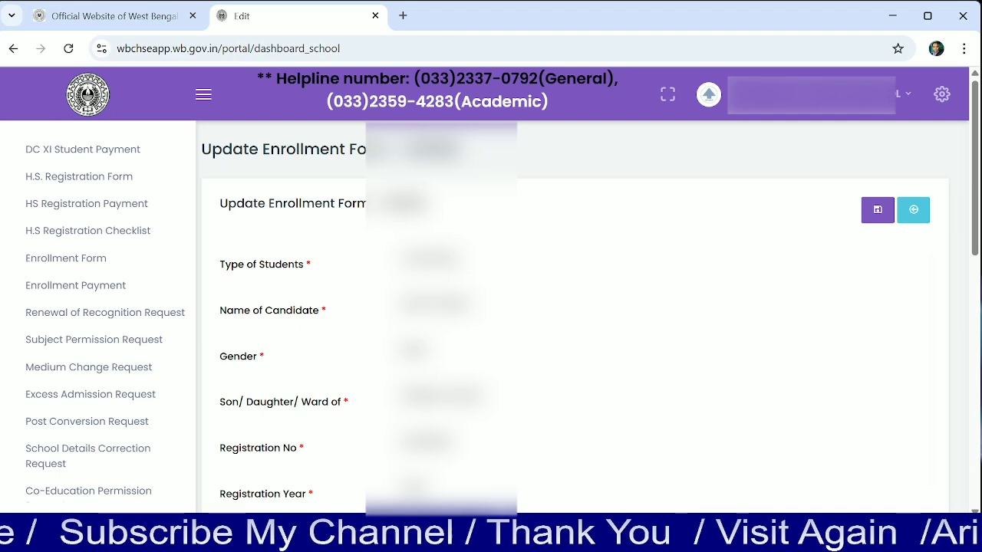
scroll(575, 323, down, 7)
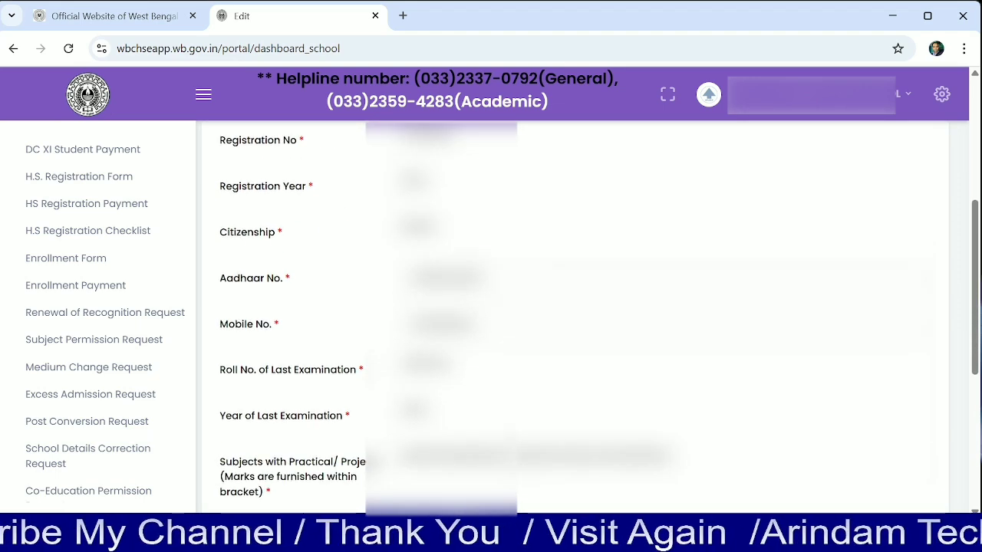
scroll(345, 253, down, 1)
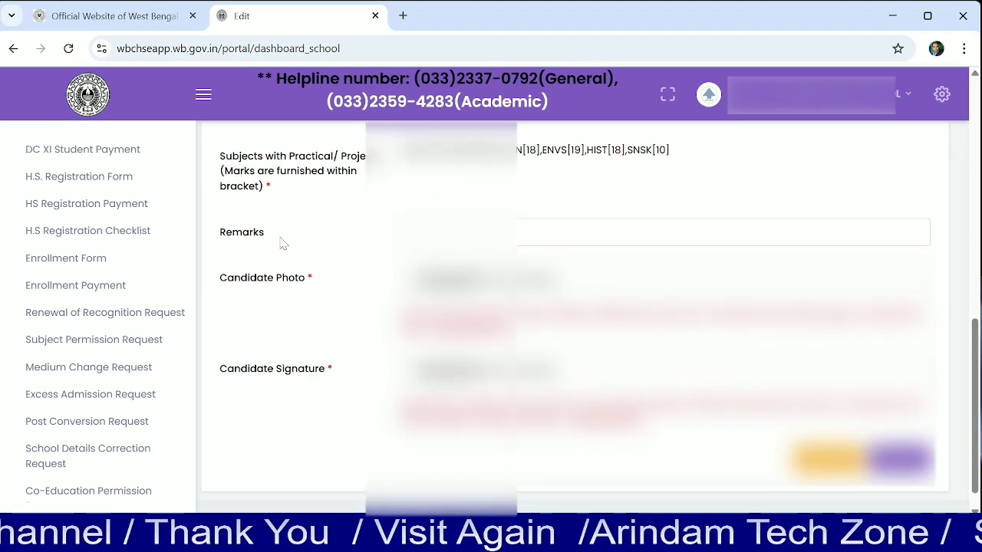
scroll(355, 186, up, 1)
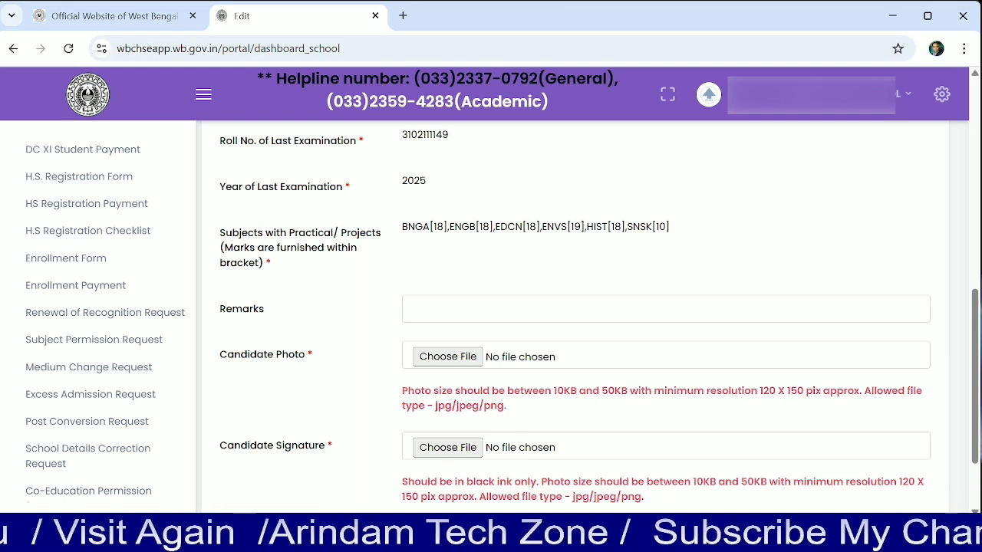
scroll(541, 383, down, 3)
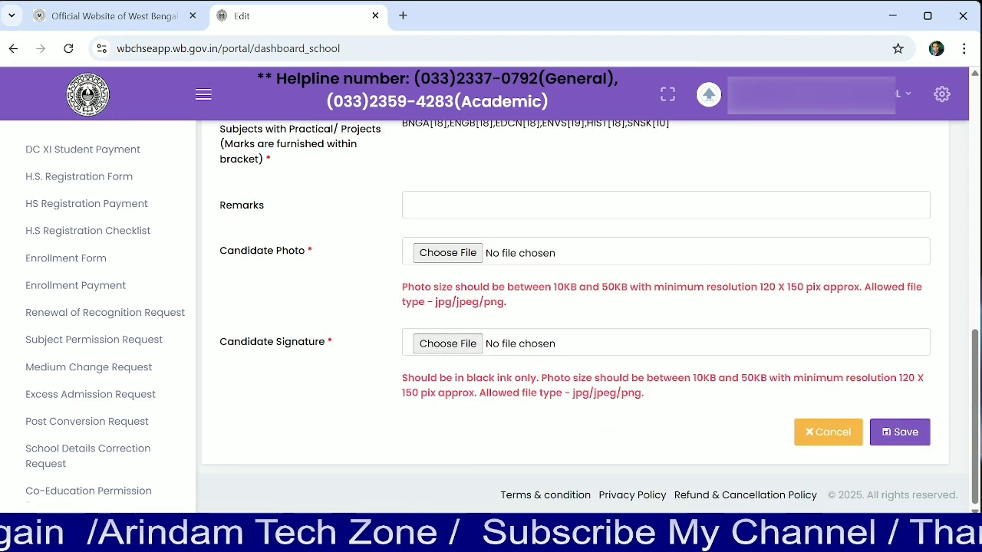
click(900, 434)
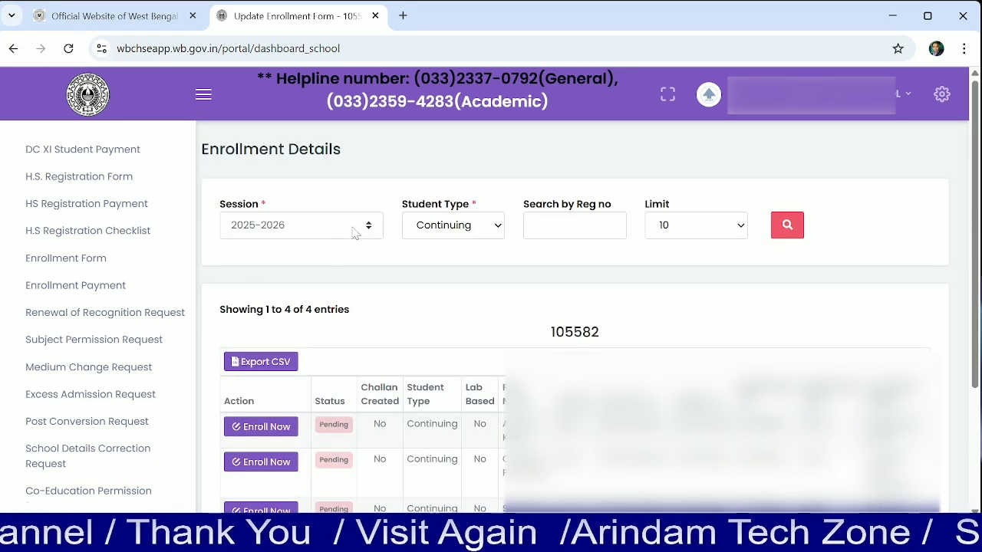
Step: List the Special students for session 2025-2026 and review their enrollment entries
click(331, 235)
click(285, 333)
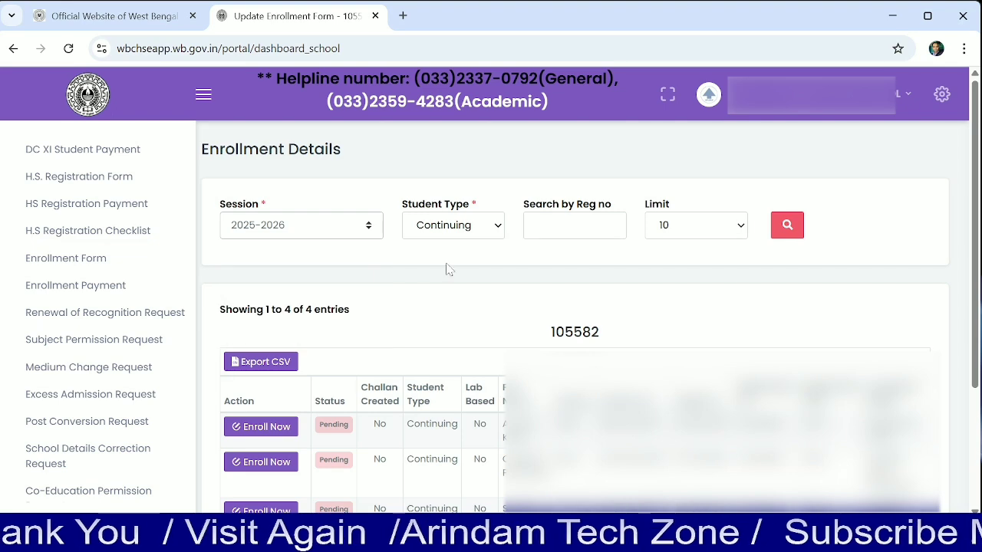
click(477, 224)
click(434, 315)
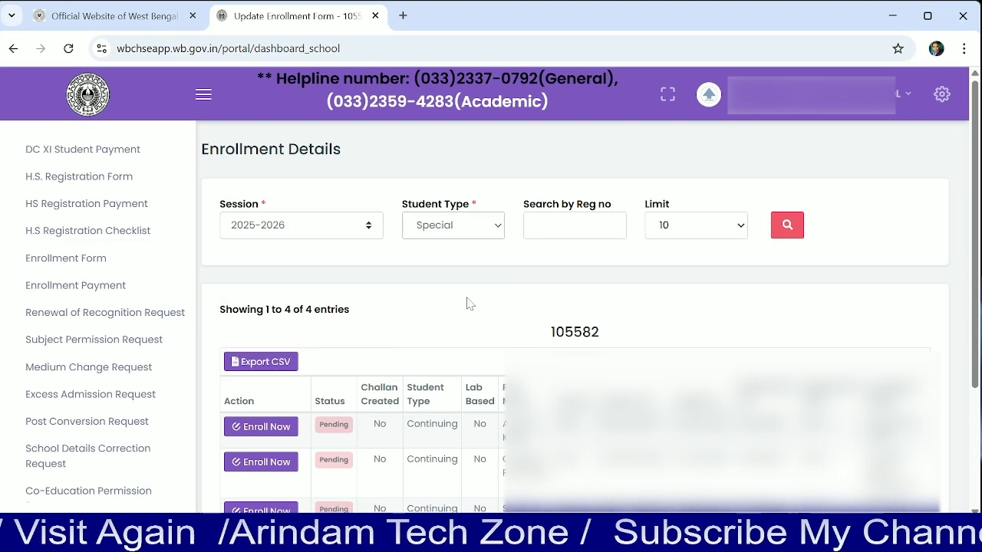
click(788, 230)
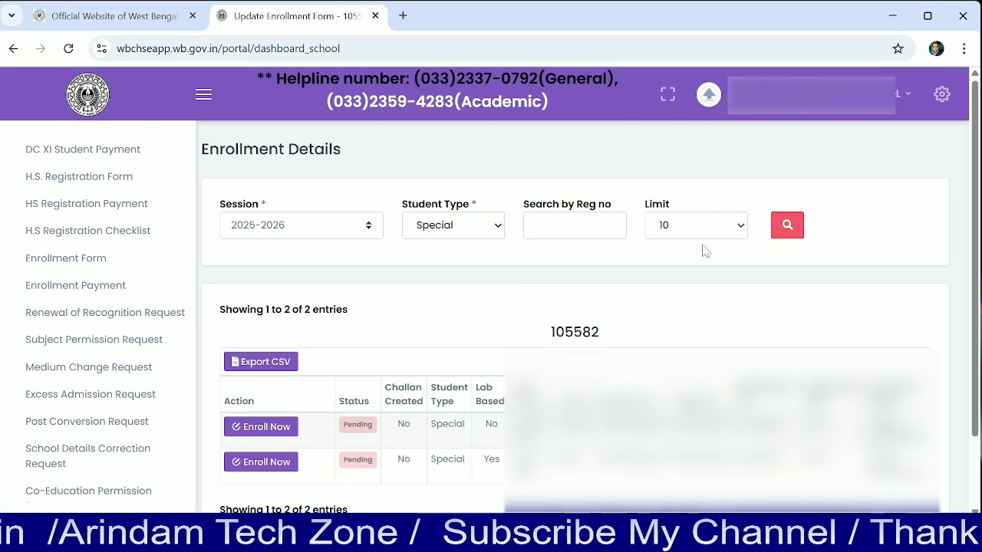
scroll(619, 299, down, 1)
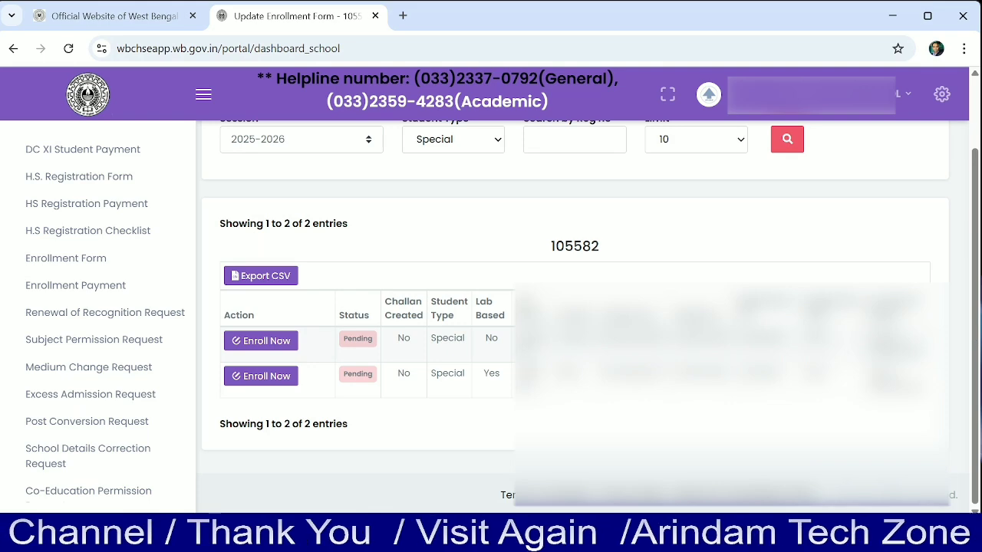
Step: Open the first Special student's enrollment form and review the details down to the Continuing student conversion option
click(264, 345)
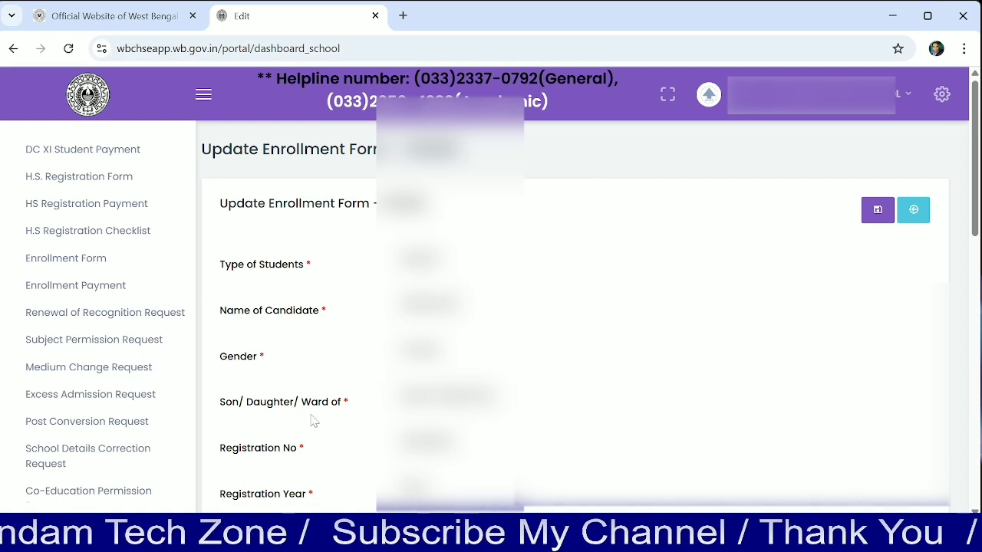
scroll(313, 420, down, 2)
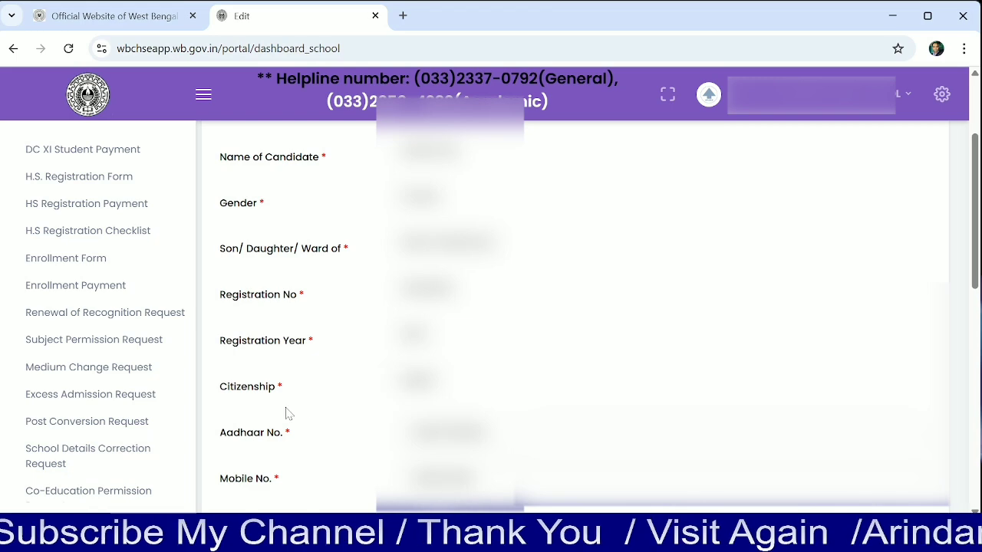
scroll(285, 412, down, 1)
scroll(372, 388, down, 4)
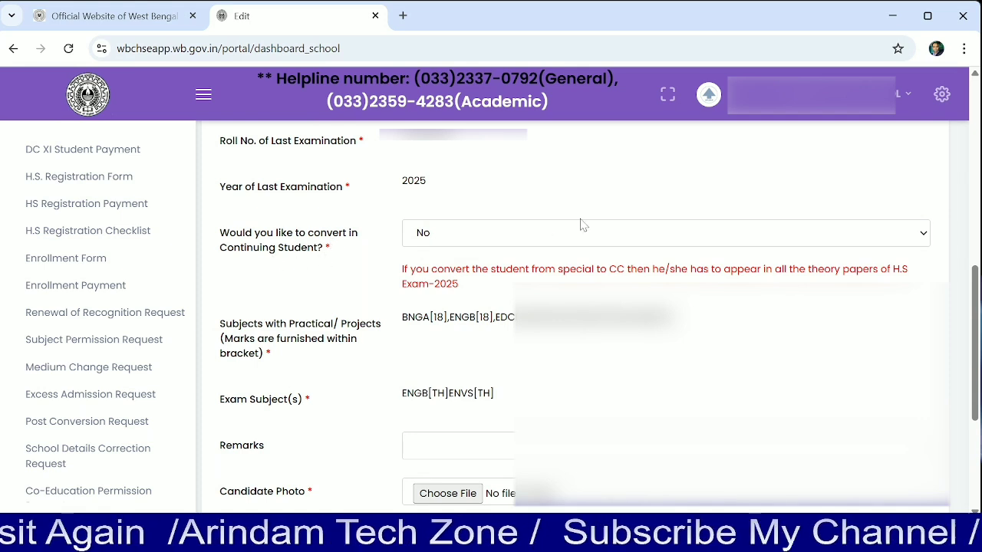
Step: Try the Yes option for converting the Special student to a Continuing student, and decline the conversion
click(564, 238)
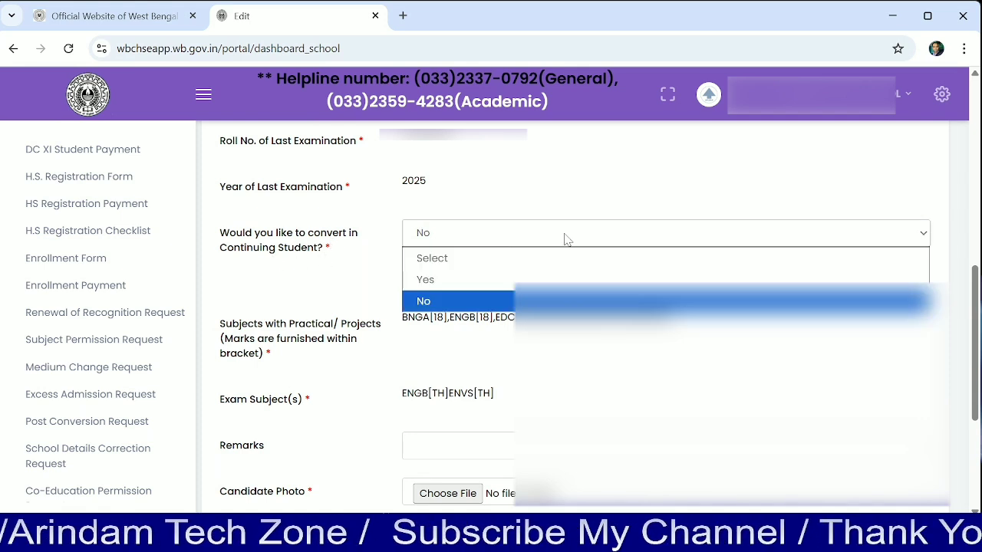
click(438, 283)
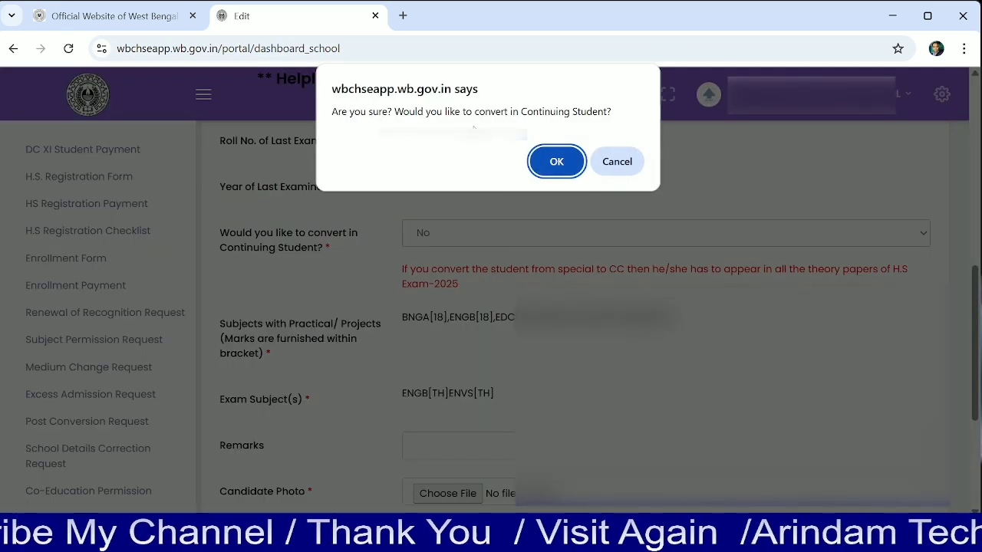
click(622, 170)
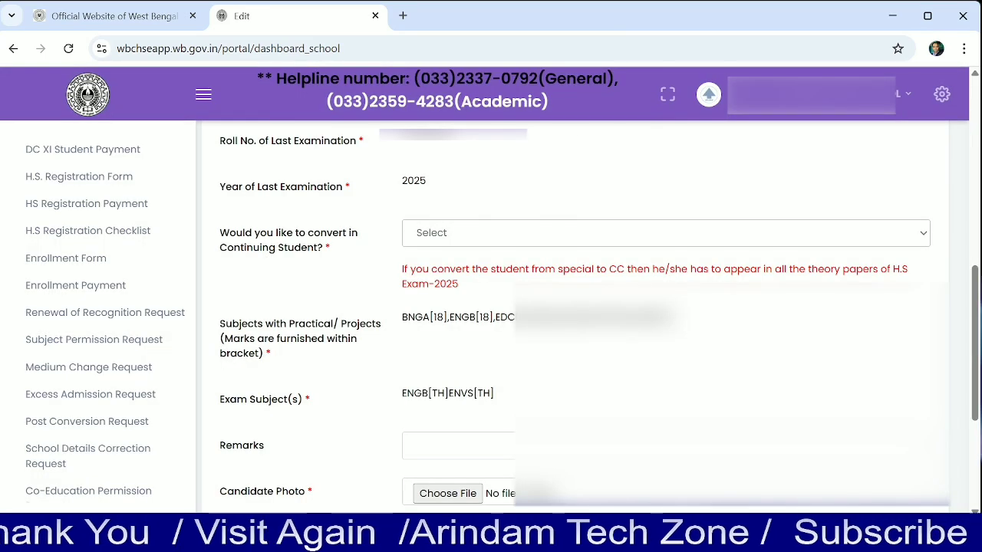
Step: Review the practical and exam subjects, remarks, and candidate photo and signature upload requirements on the Special student's form
scroll(395, 377, down, 1)
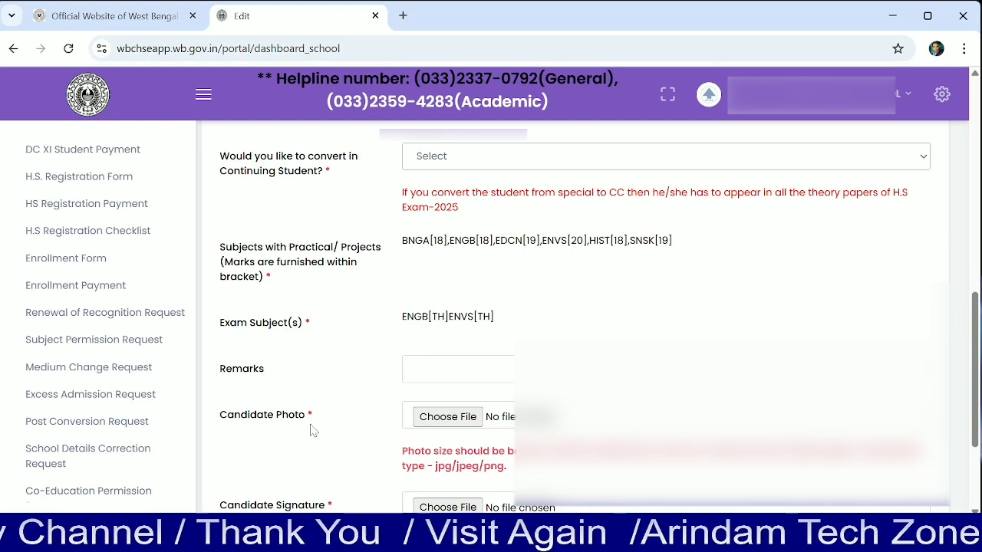
scroll(280, 435, down, 1)
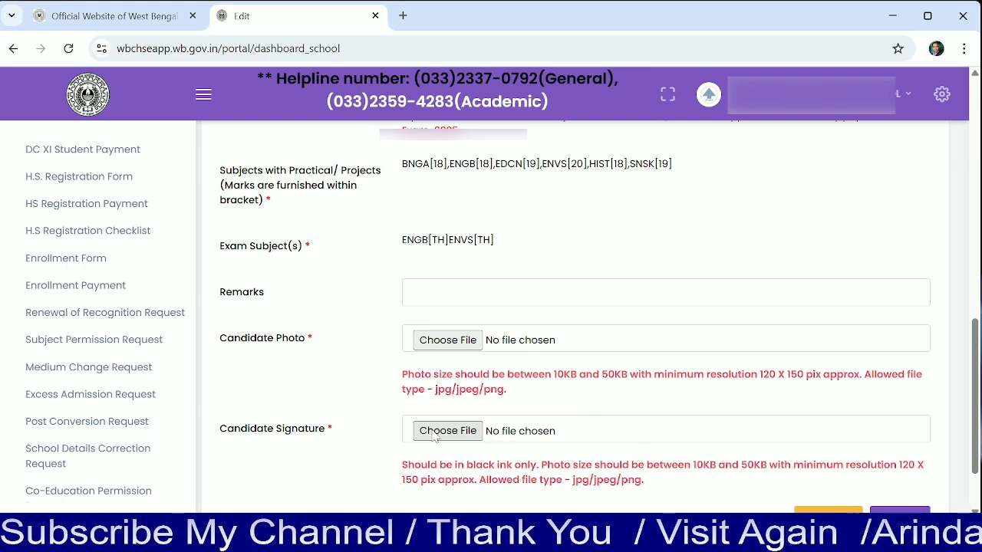
scroll(730, 455, down, 2)
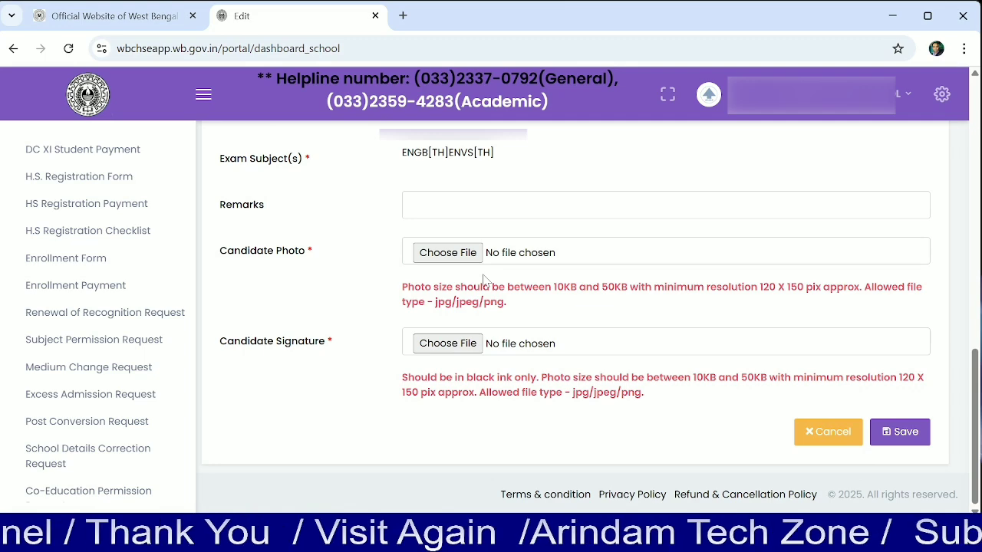
scroll(483, 280, up, 1)
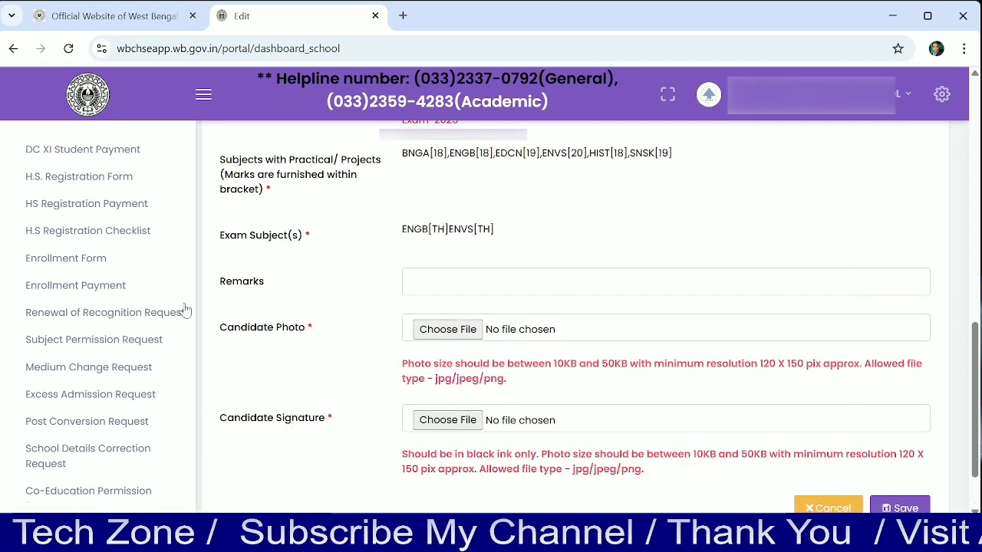
Step: Open the Enrollment Payment section and set the session to 2025-2026
click(71, 286)
click(297, 242)
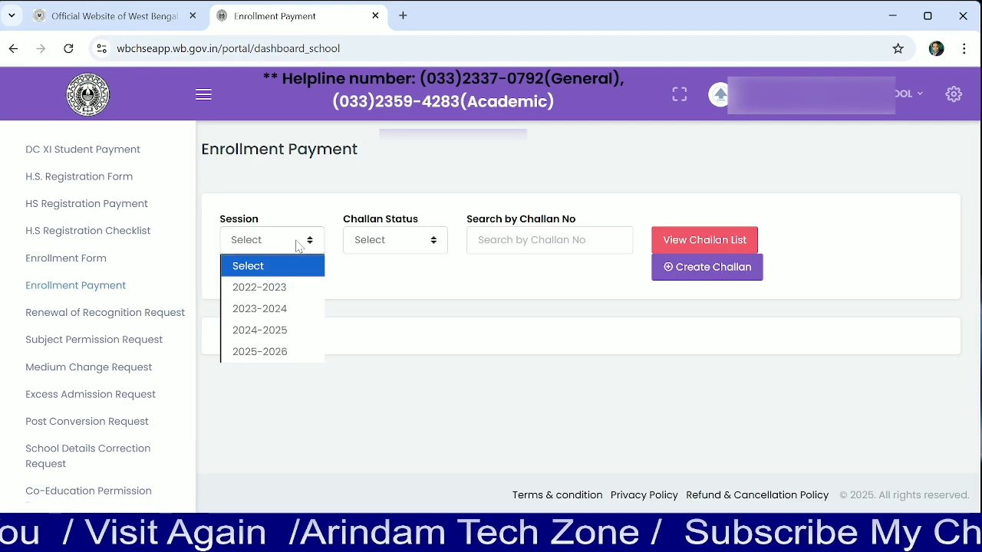
click(260, 351)
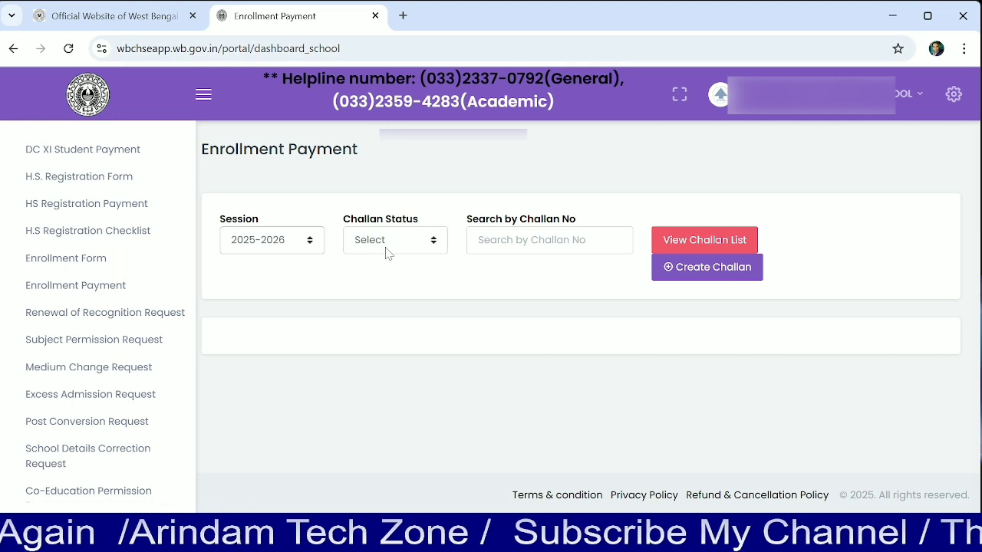